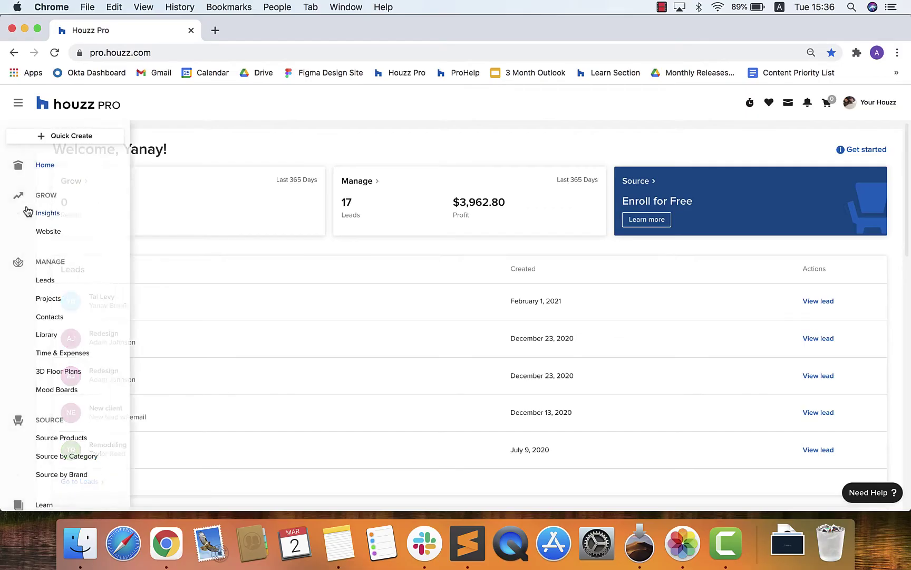
Go to the CT Farmhouse project's Retainers & Credits page and start a new retainer
left_click(47, 300)
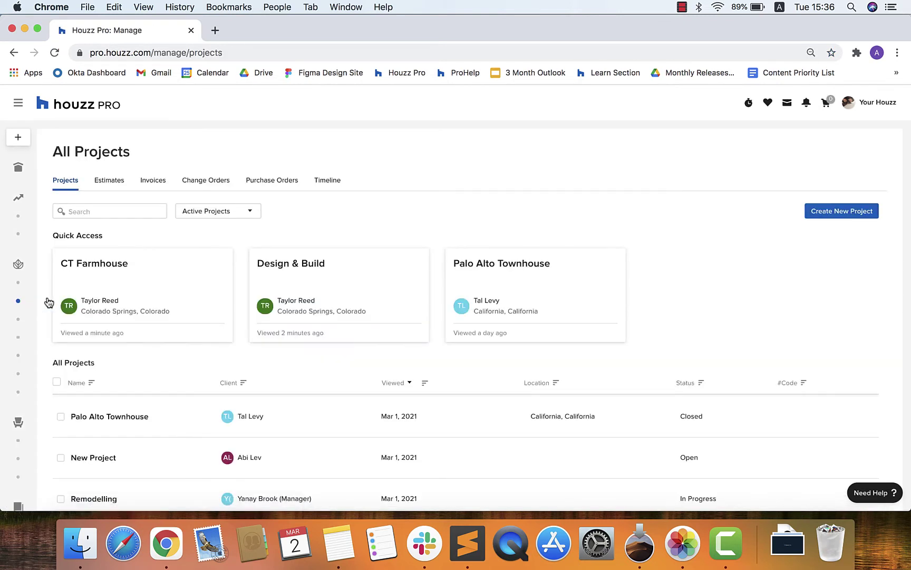
left_click(157, 279)
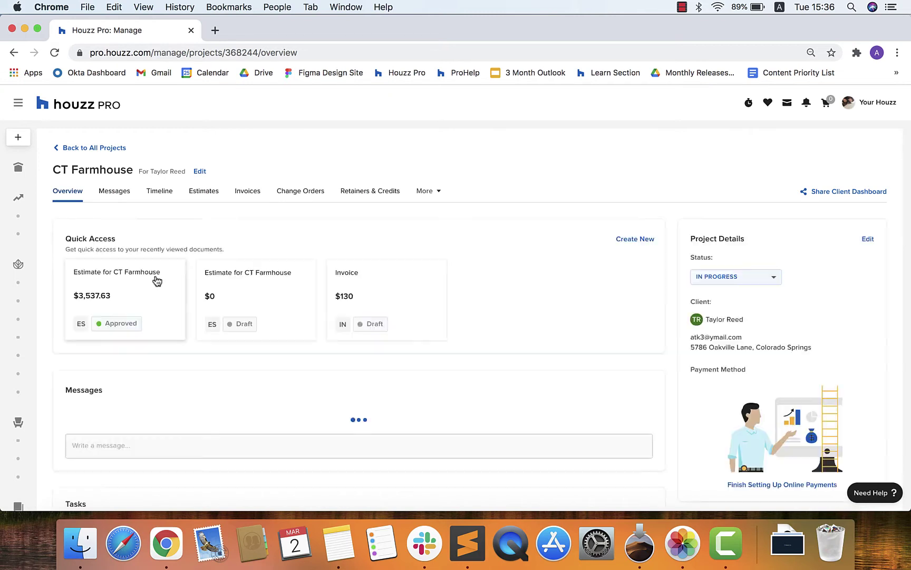
left_click(354, 195)
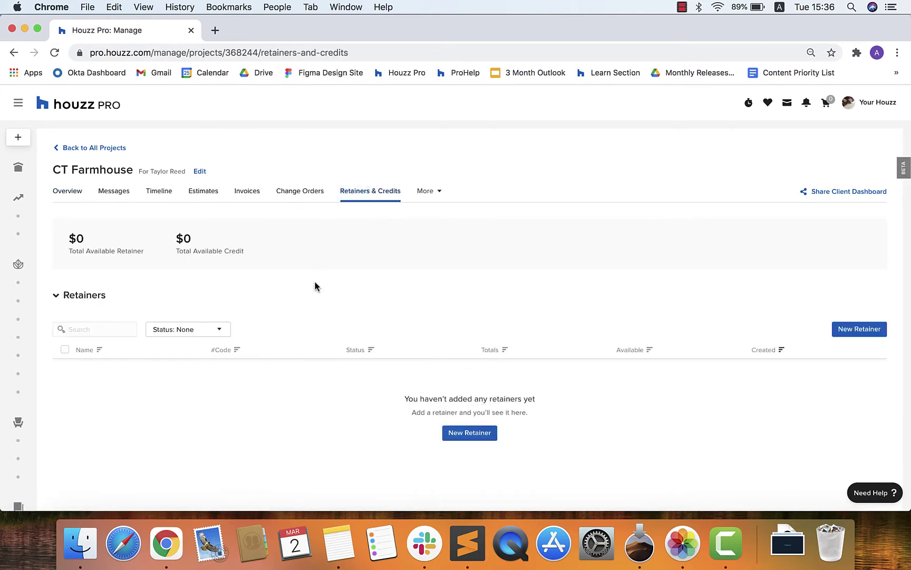
left_click(471, 433)
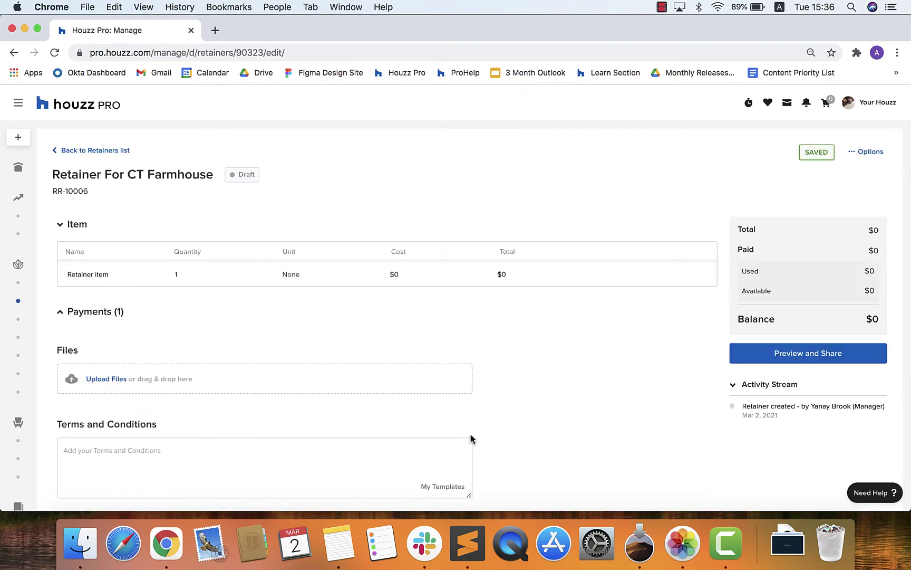
Set the retainer item to quantity 3, unit Hours, cost $500, and preview it
left_click(187, 273)
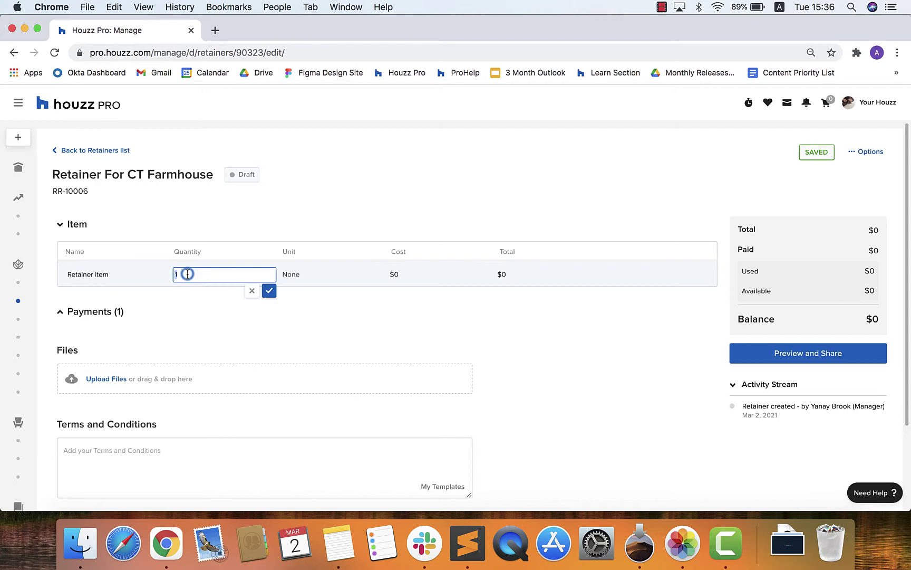
type("3")
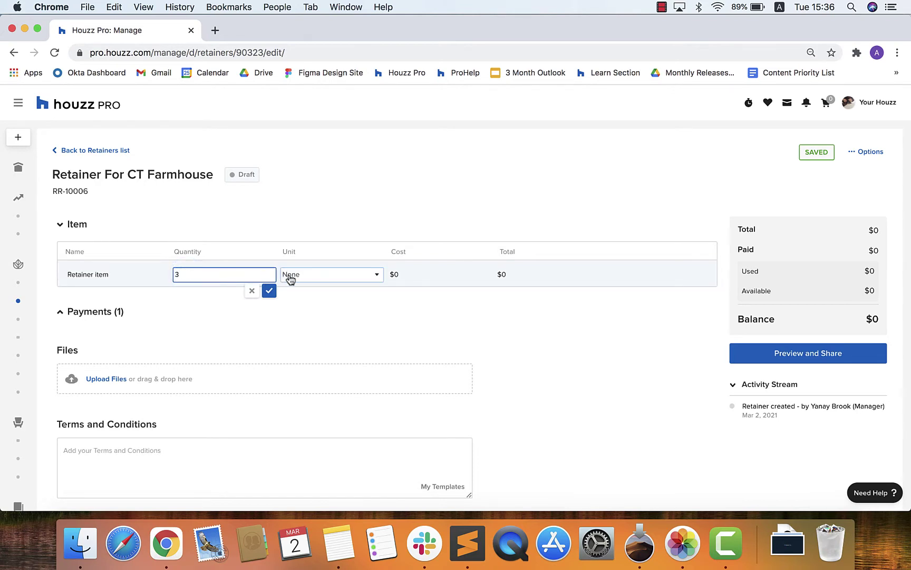
left_click(292, 274)
left_click(304, 295)
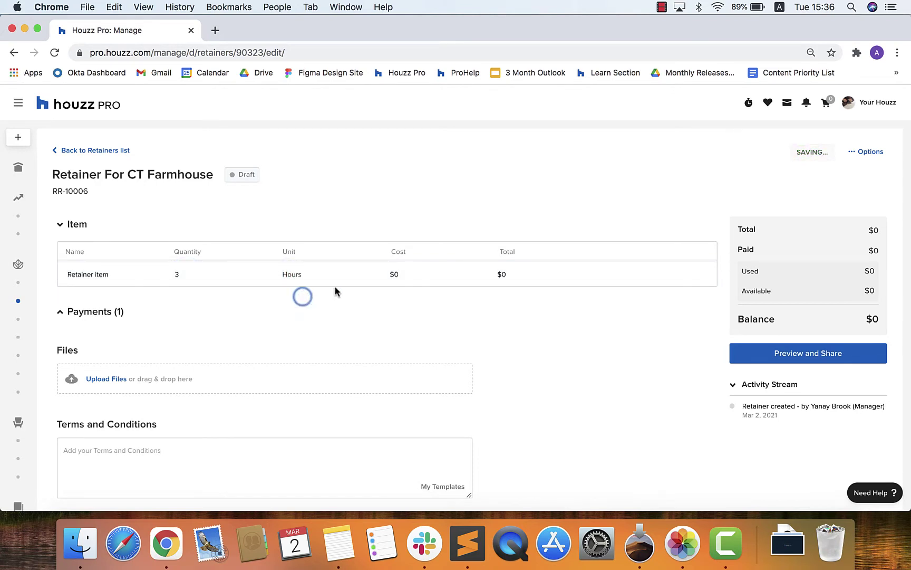
left_click(419, 275)
type("500")
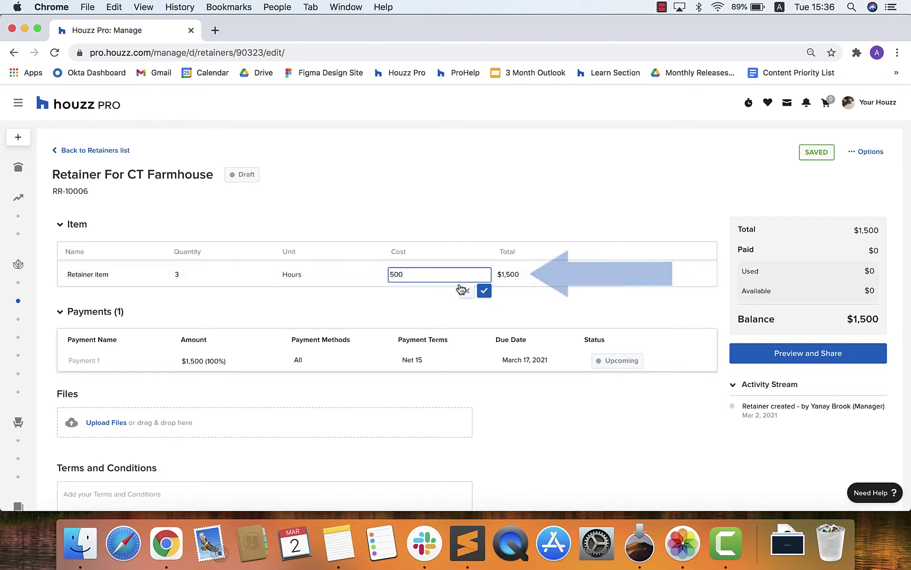
left_click(483, 291)
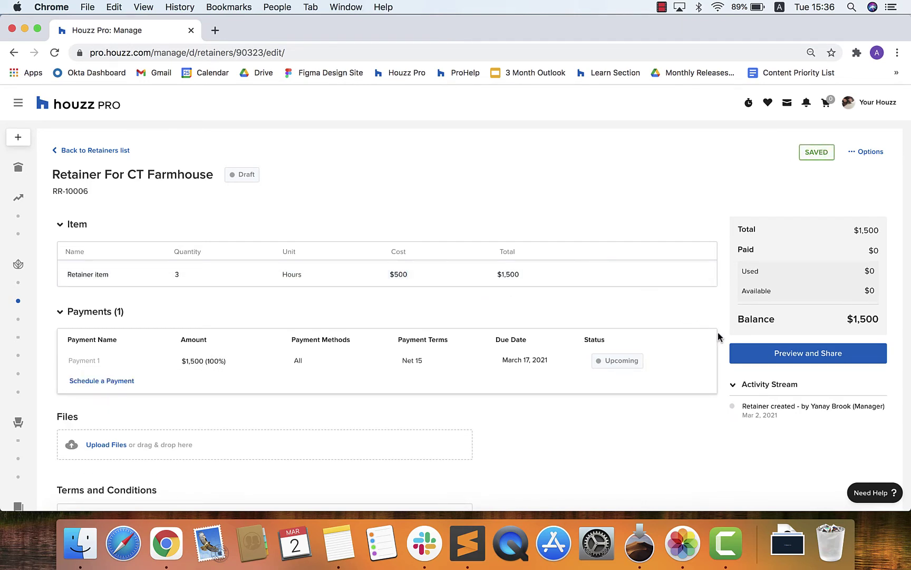
left_click(744, 353)
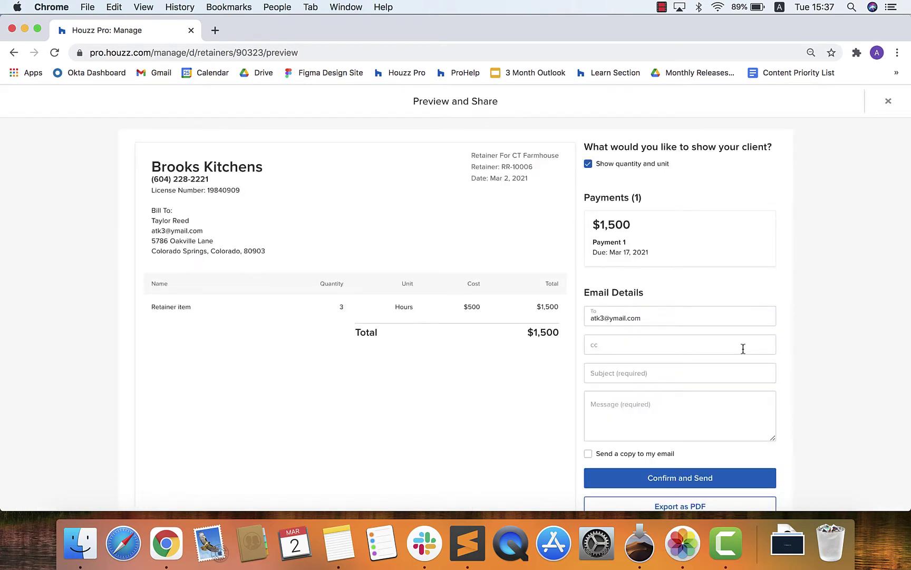
Email the retainer to the client with subject 'Retainer' and message 'Thanks'
left_click(570, 361)
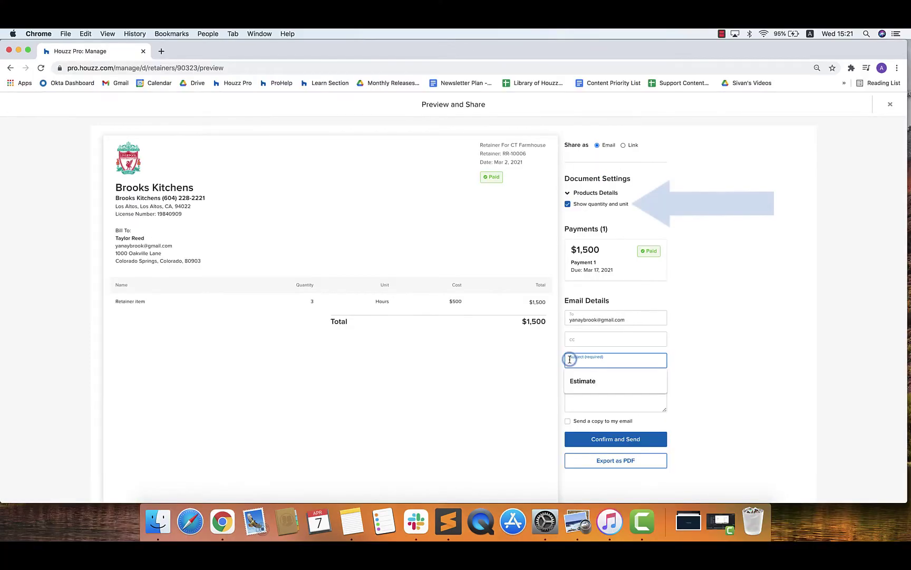
type("Retainer")
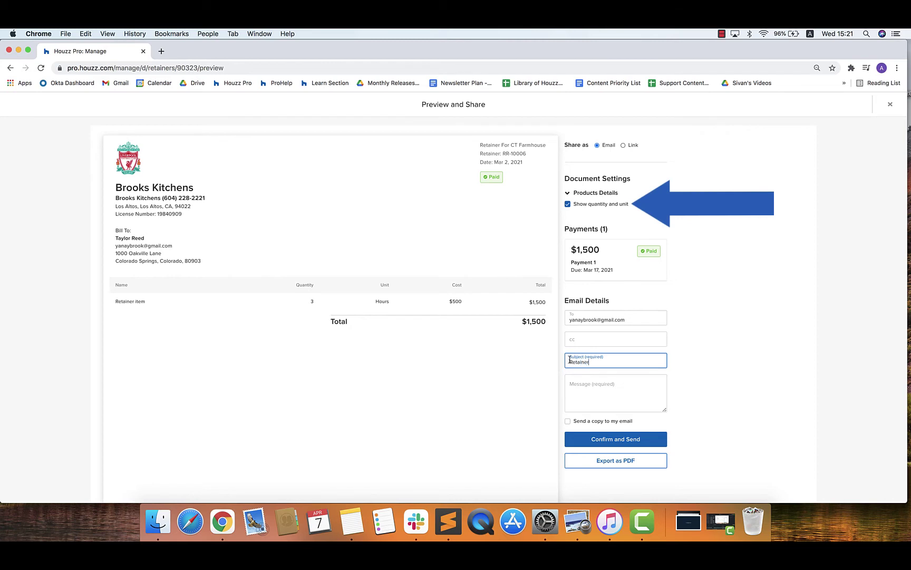
left_click(591, 390)
type("Thanks")
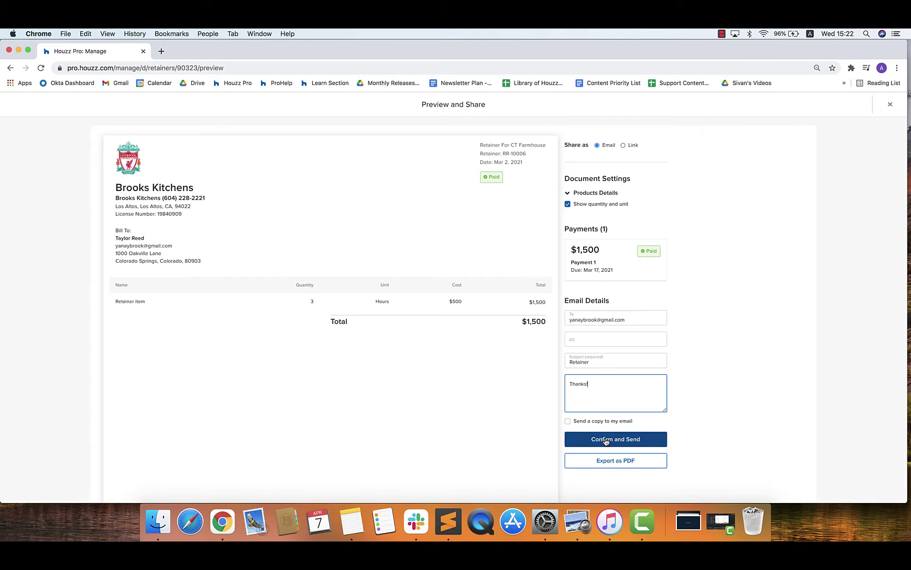
left_click(605, 440)
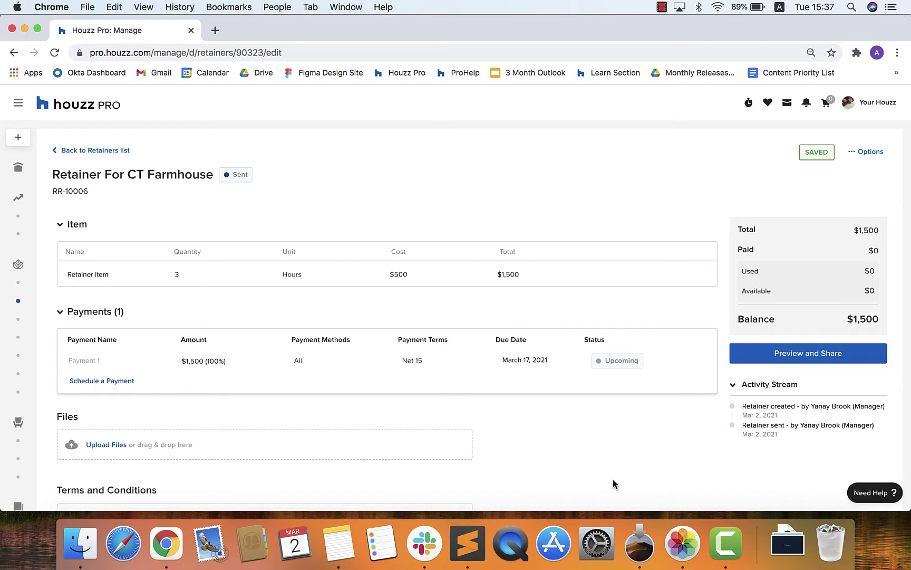
Log the retainer's $1,500 Payment 1 as paid by check, reference 1234
left_click(100, 151)
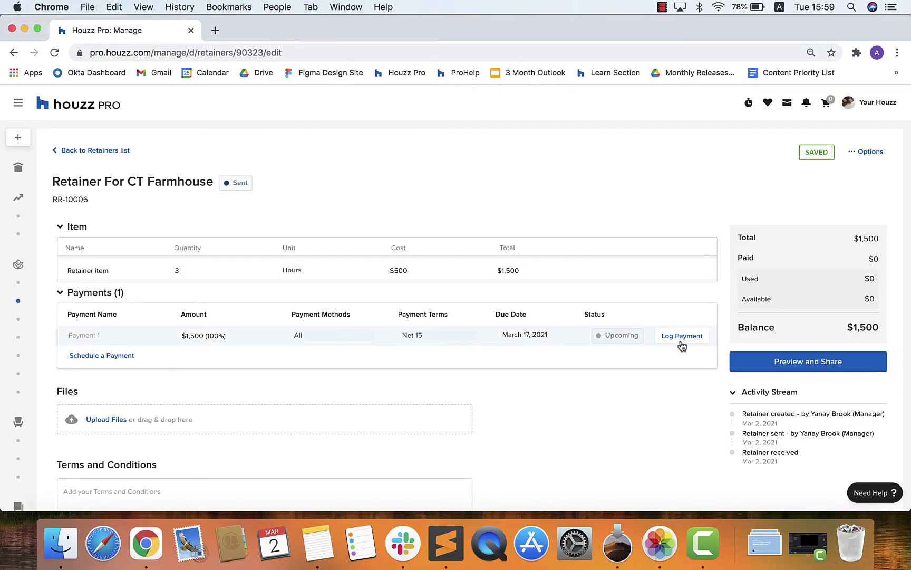
left_click(681, 339)
left_click(533, 281)
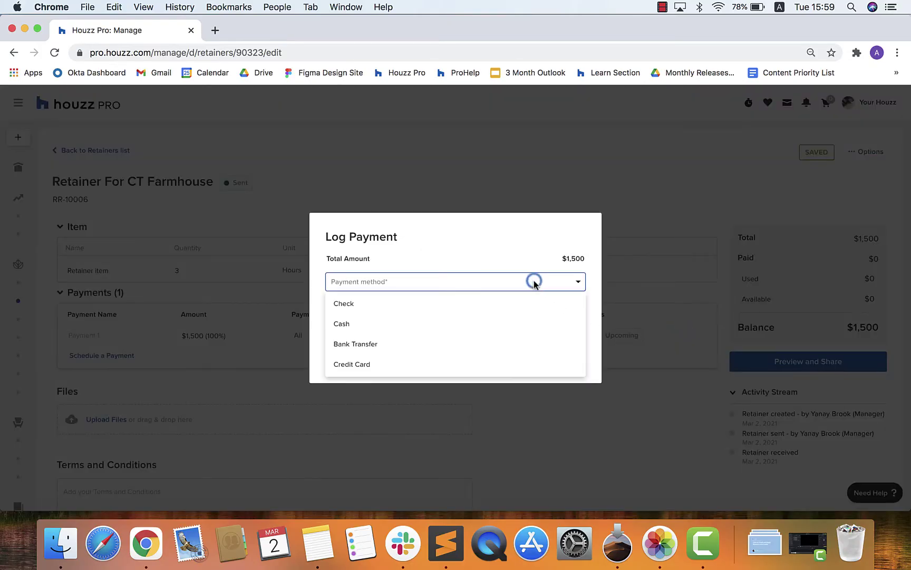
left_click(474, 301)
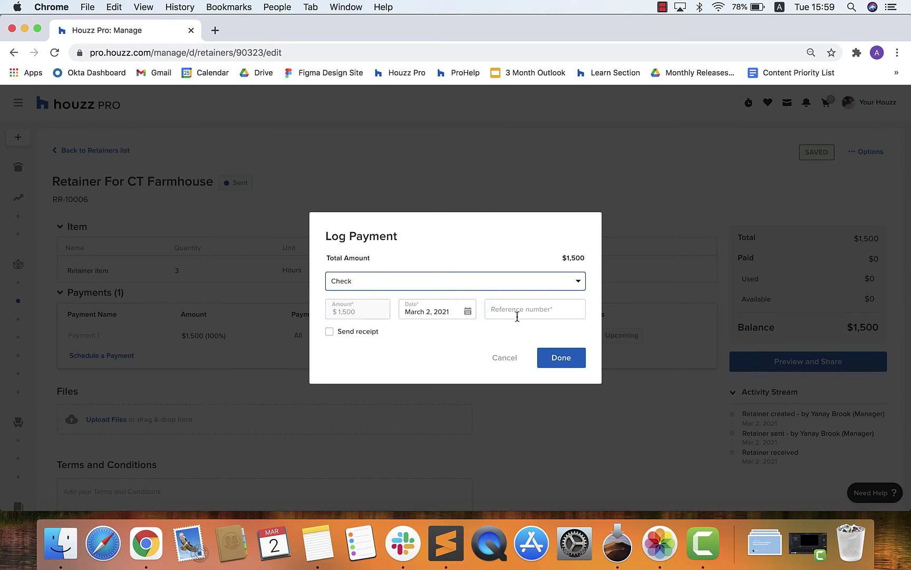
left_click(518, 315)
type("1234")
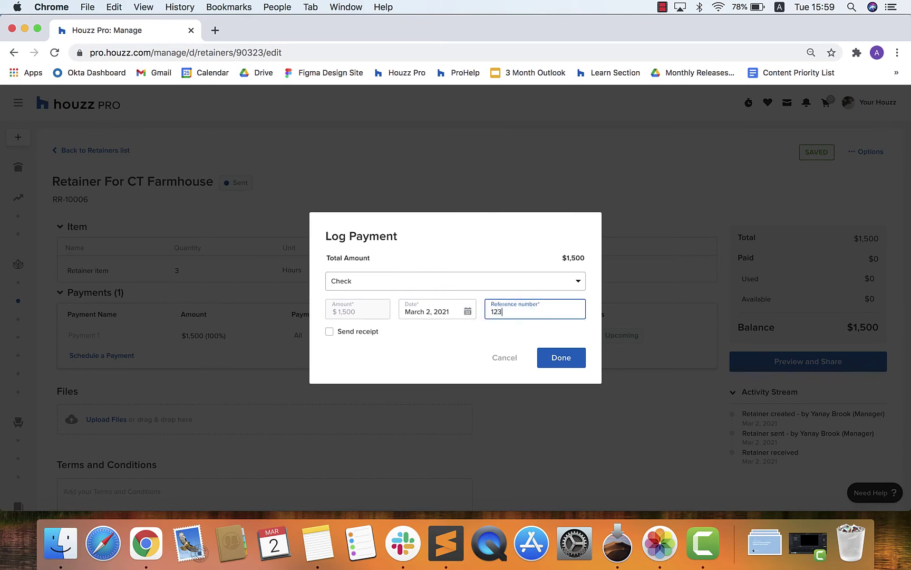
left_click(558, 359)
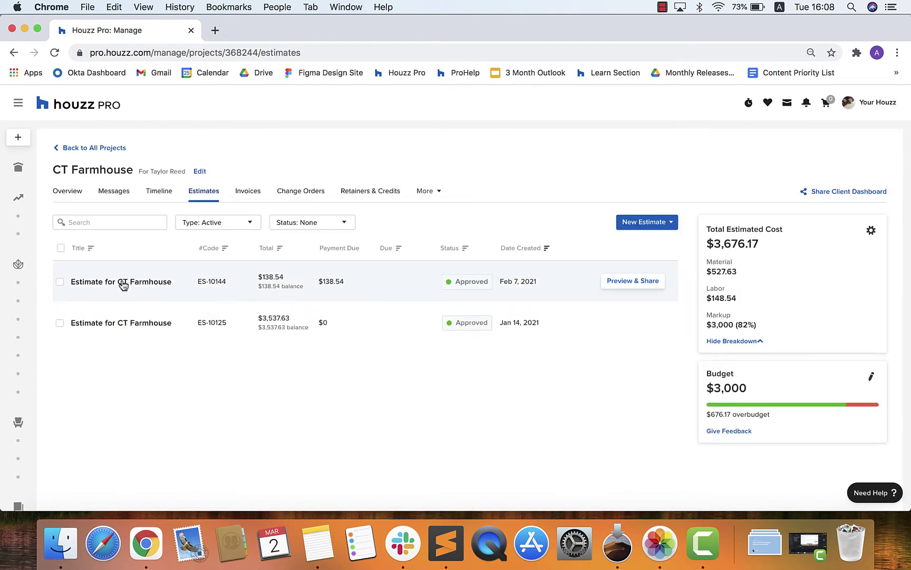
On the $138.54 estimate, pay $69.27 of Payment 1 from the retainer
left_click(123, 283)
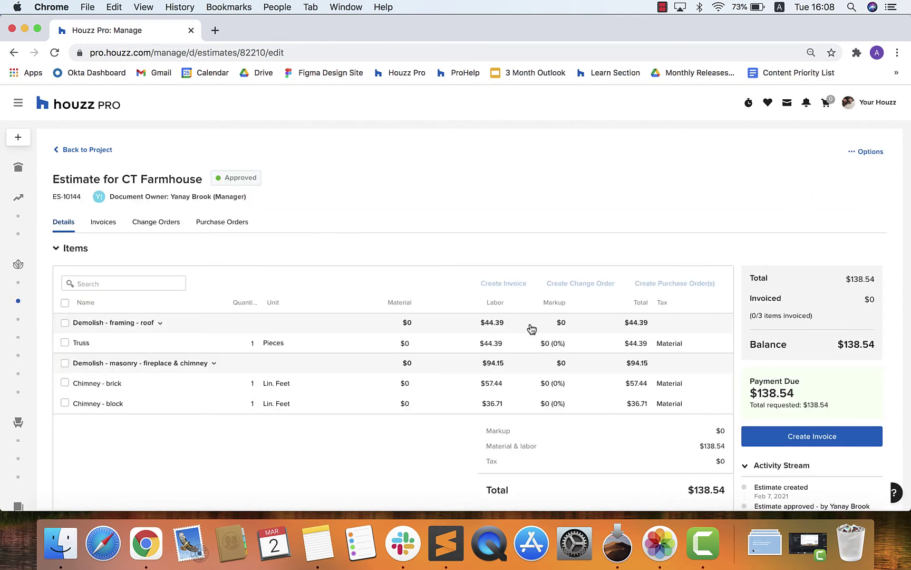
scroll(531, 328, "down", 5)
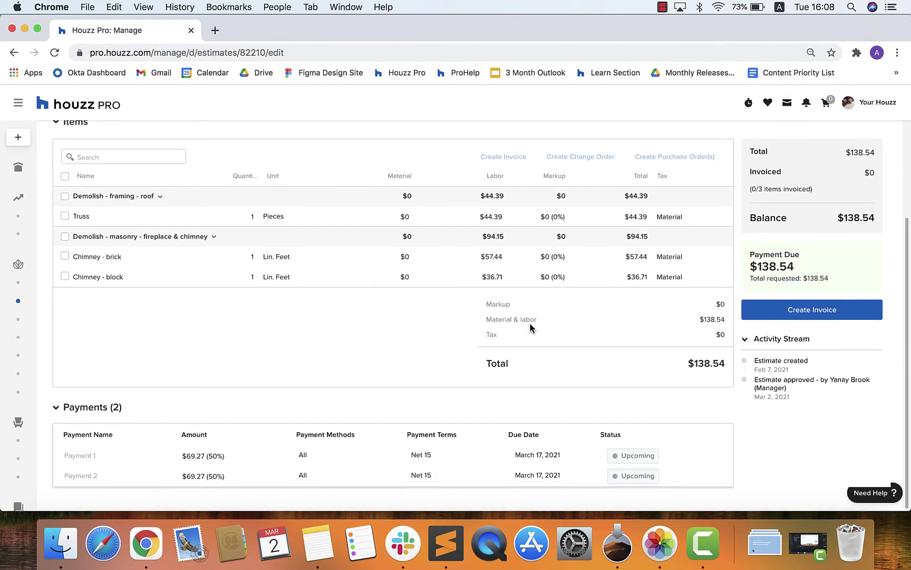
mouse_move(687, 454)
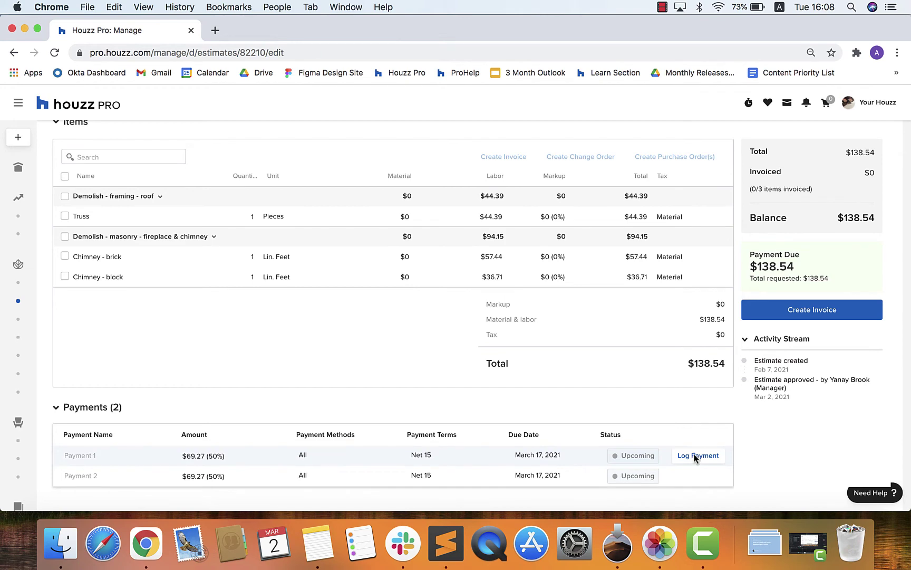
left_click(695, 457)
left_click(479, 289)
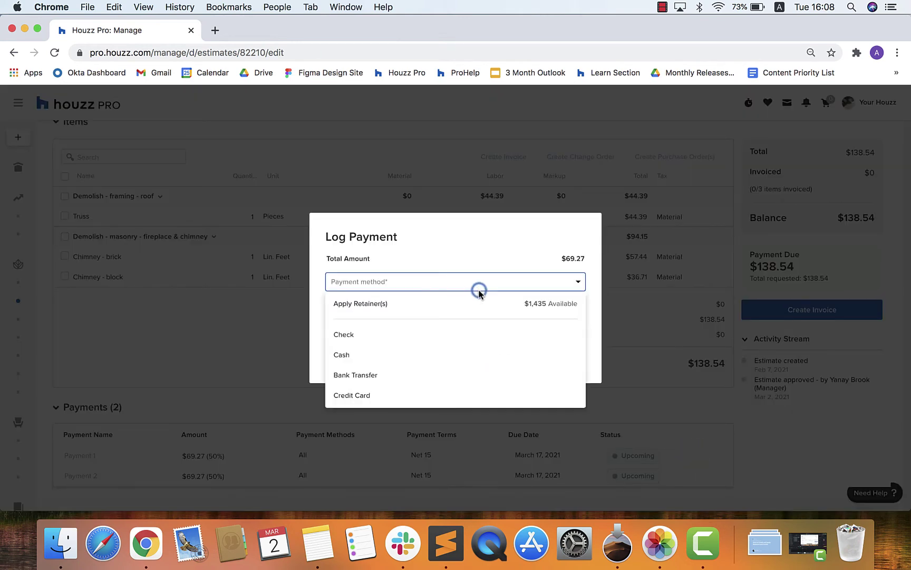
left_click(466, 305)
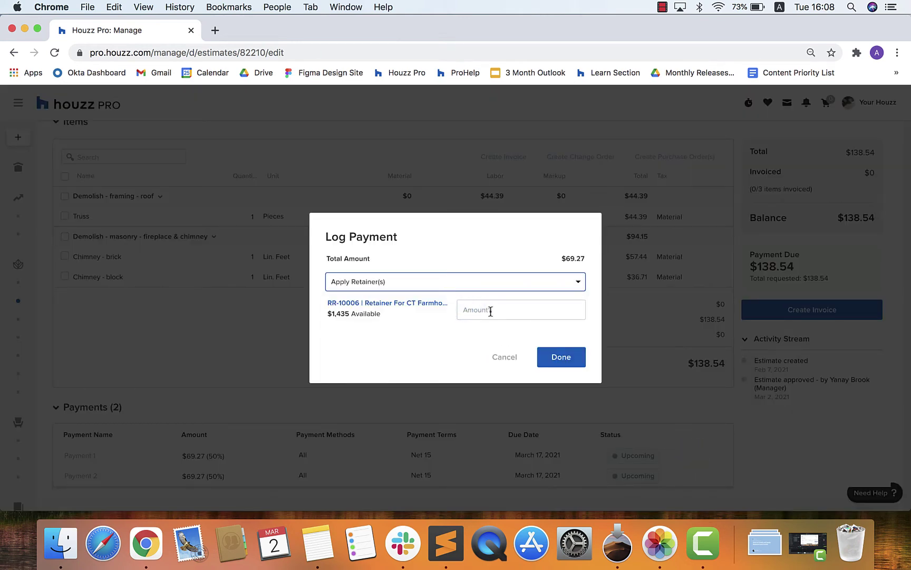
left_click(490, 311)
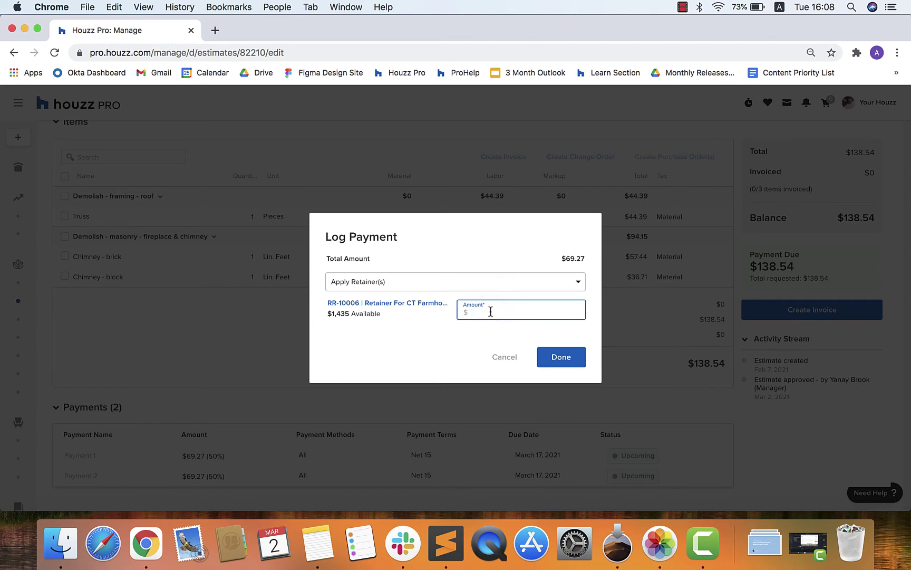
type("69.")
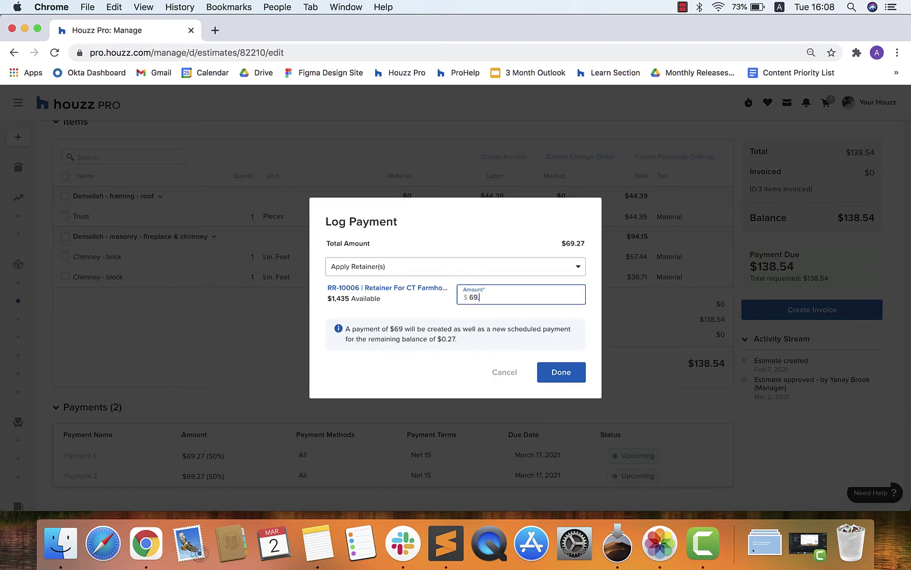
type("27")
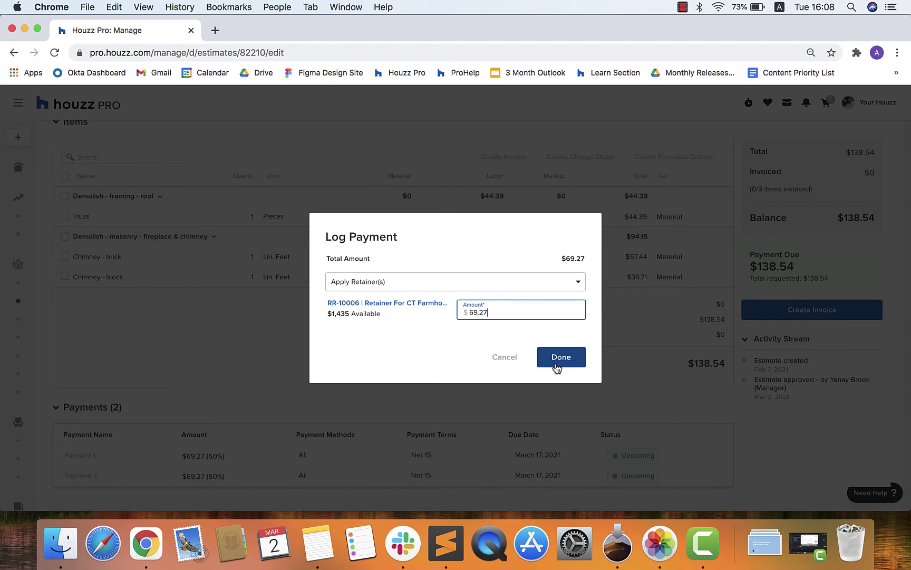
left_click(557, 367)
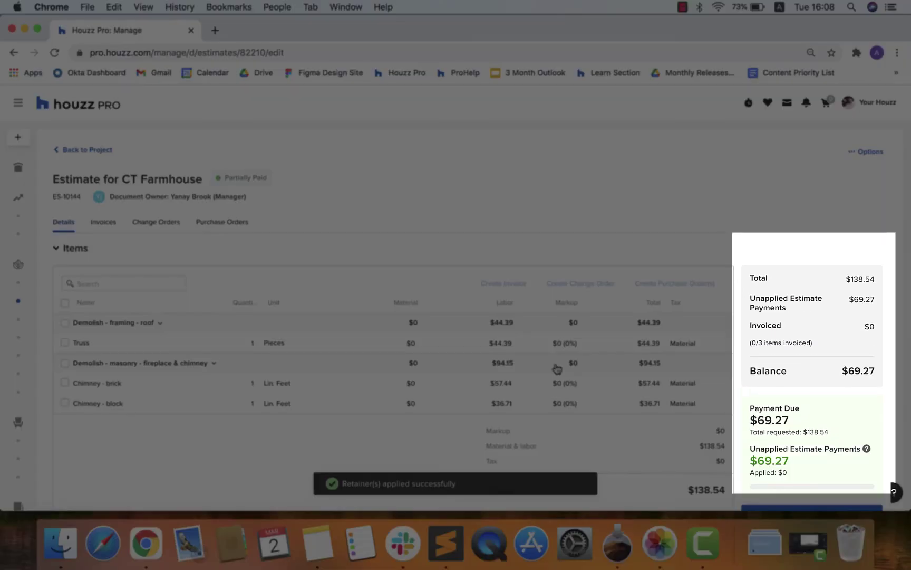
Scroll through the estimate's summary panel, Payments and Activity Stream
scroll(556, 368, "down", 5)
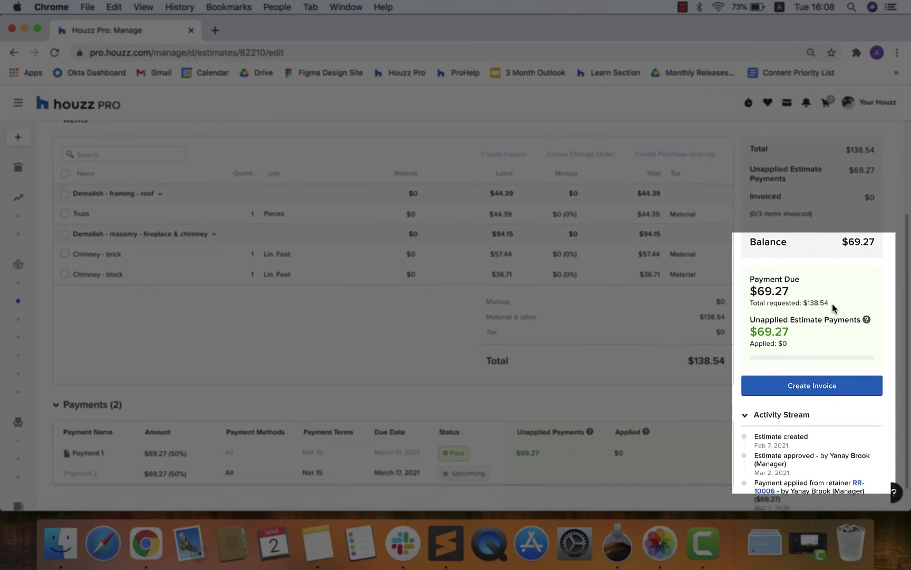
scroll(832, 303, "down", 1)
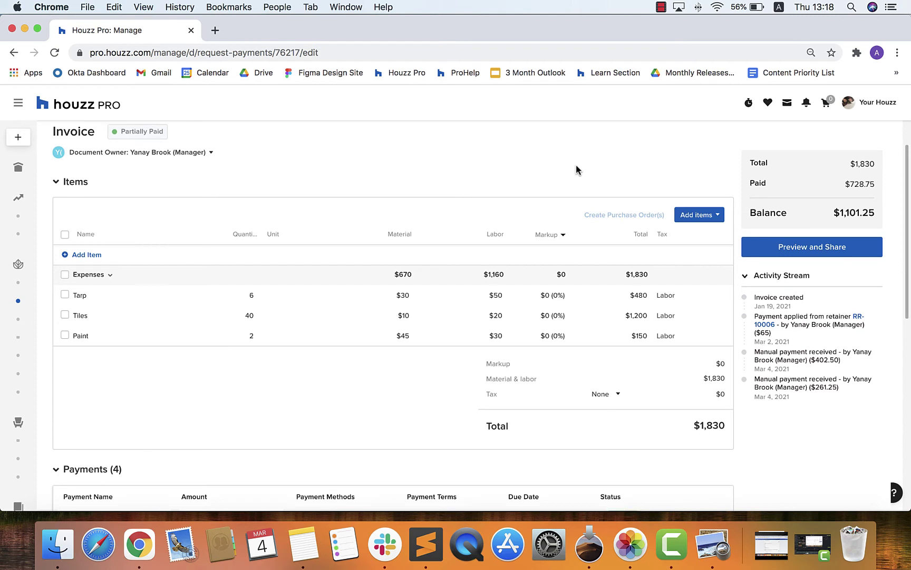
Change the invoice quantities to Tarp 3, Tiles 12 and Paint 1
scroll(577, 166, "up", 2)
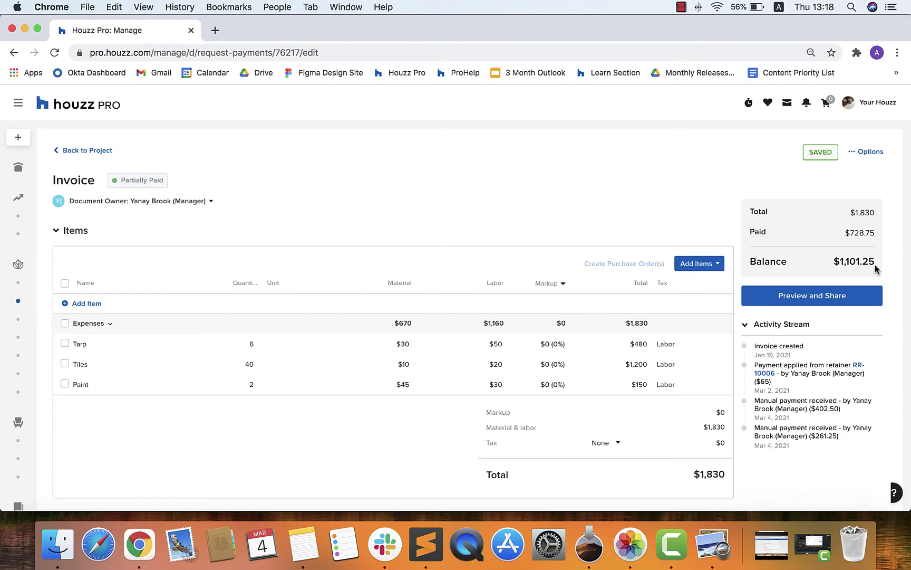
left_click(246, 346)
type("3")
left_click(248, 362)
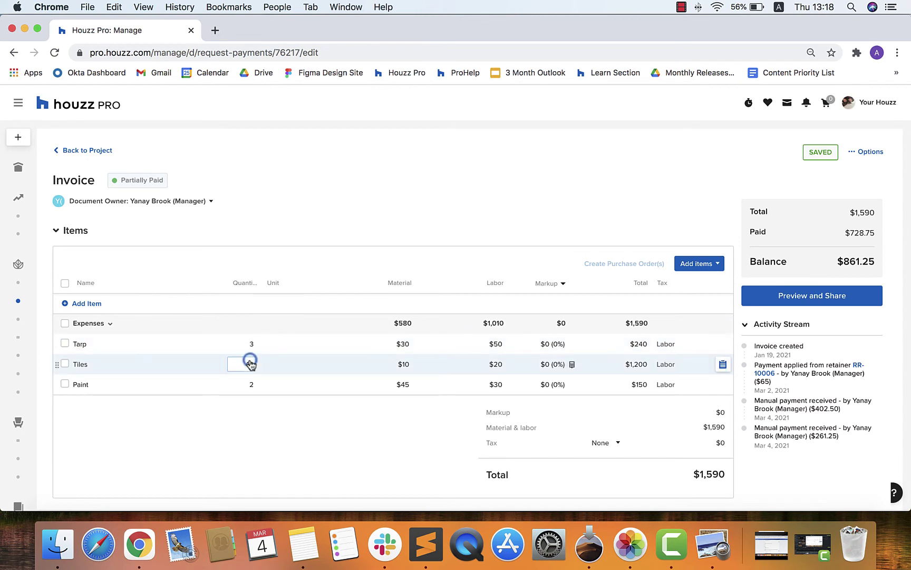
left_click(250, 363)
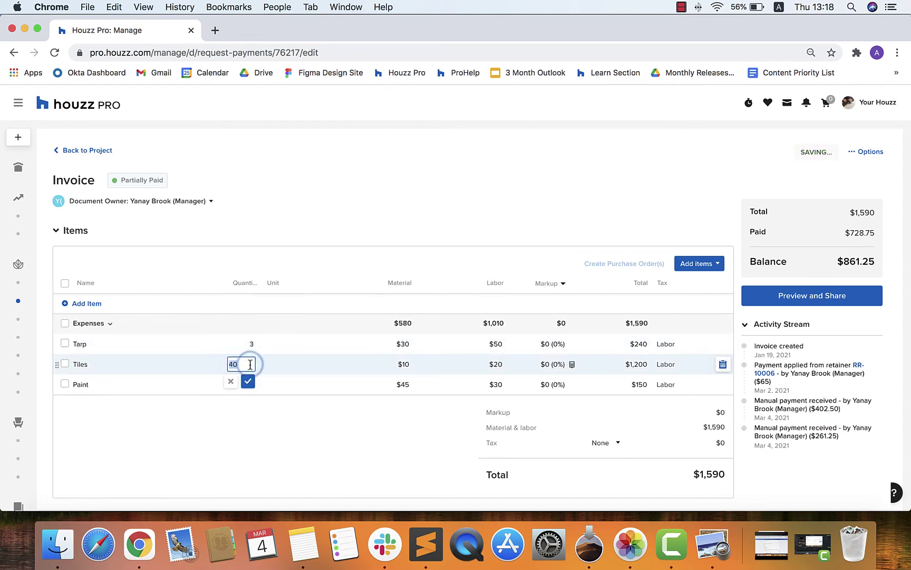
type("12")
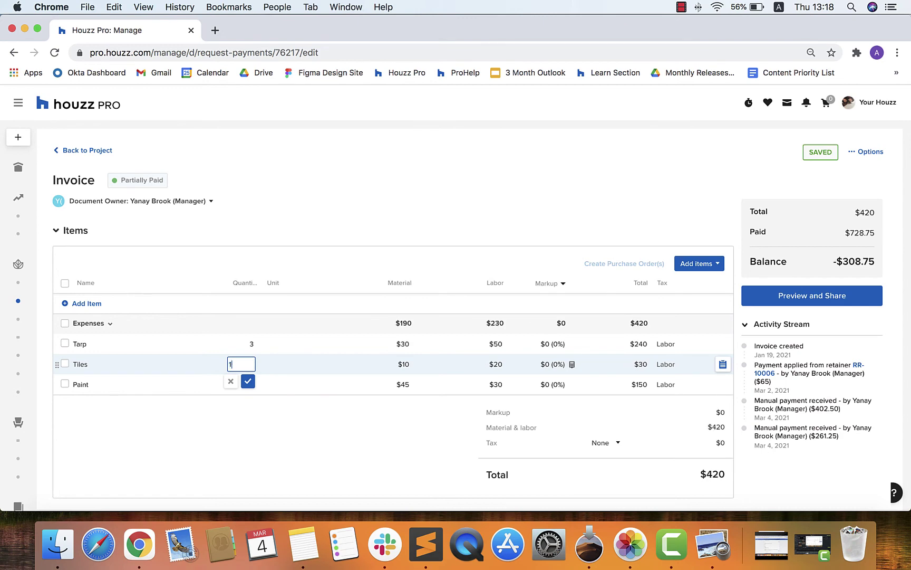
scroll(248, 317, "down", 3)
left_click(248, 301)
left_click(251, 306)
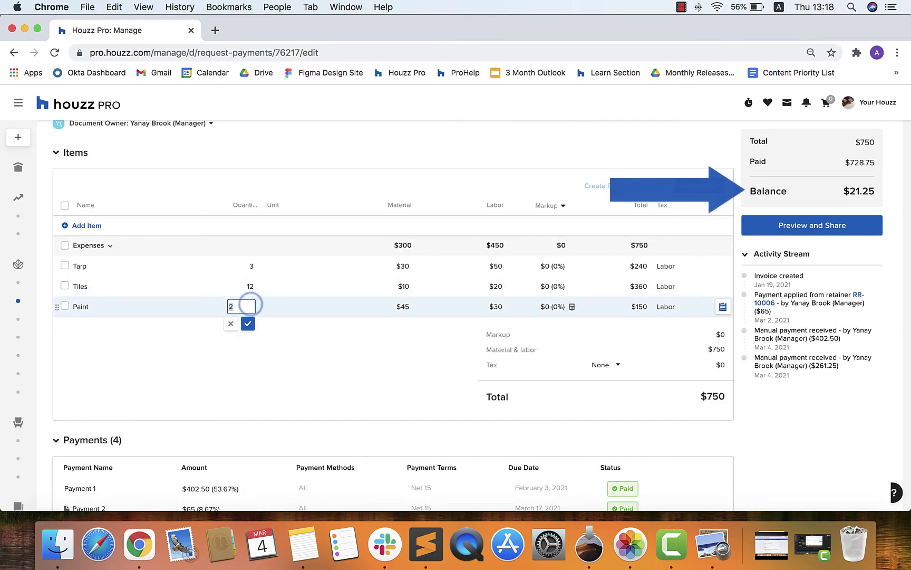
type("1")
left_click(248, 324)
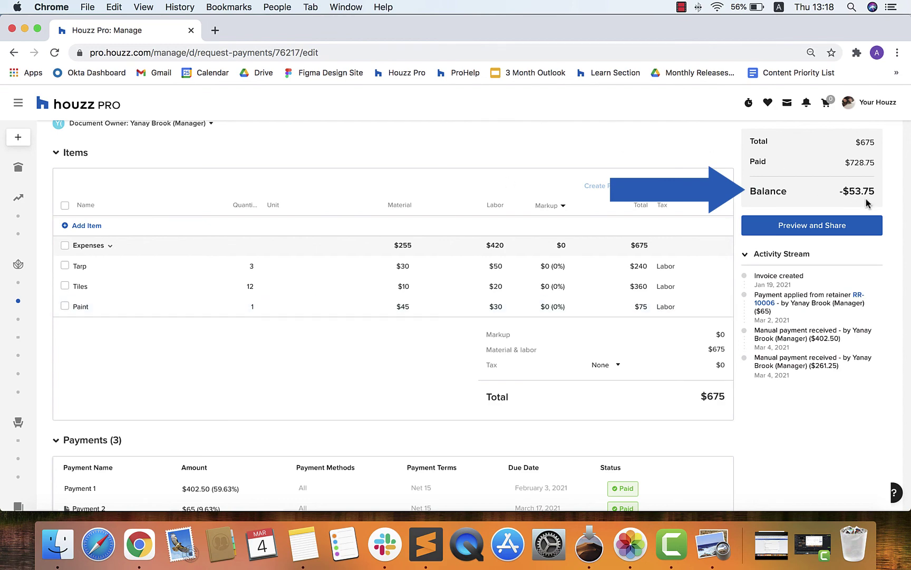
scroll(866, 203, "up", 3)
Issue the invoice and confirm creating the $53.75 overpayment credit
left_click(860, 152)
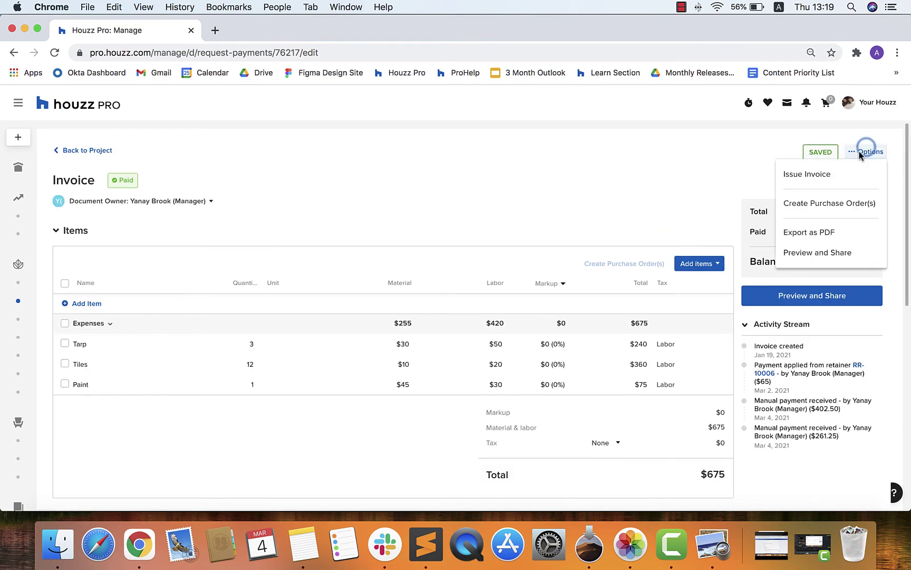
left_click(830, 175)
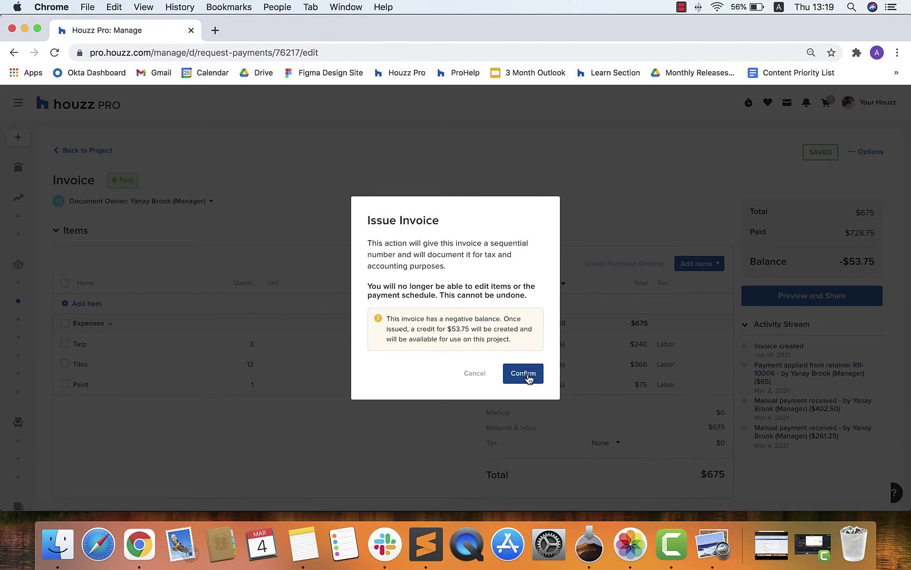
left_click(527, 375)
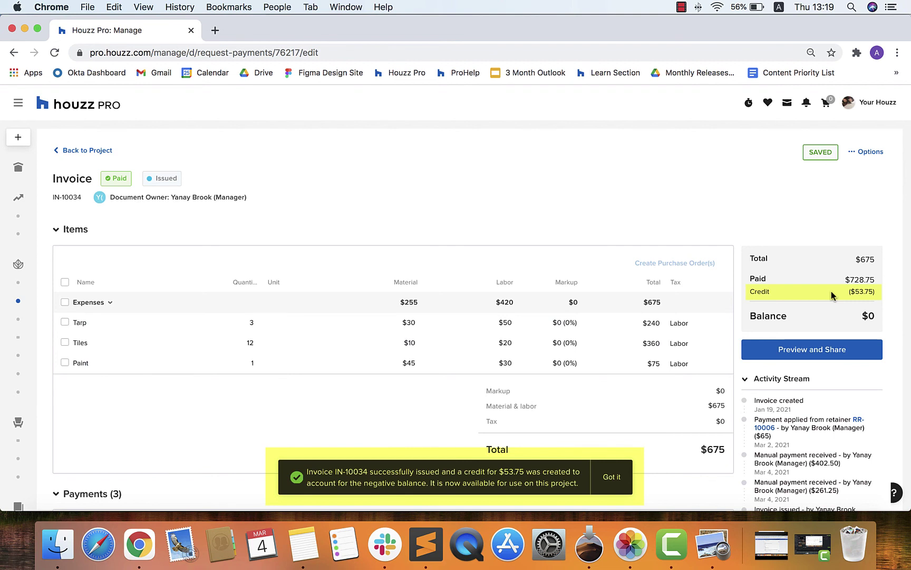
Return to CT Farmhouse and scroll its Retainers & Credits page to the Credits section
left_click(77, 152)
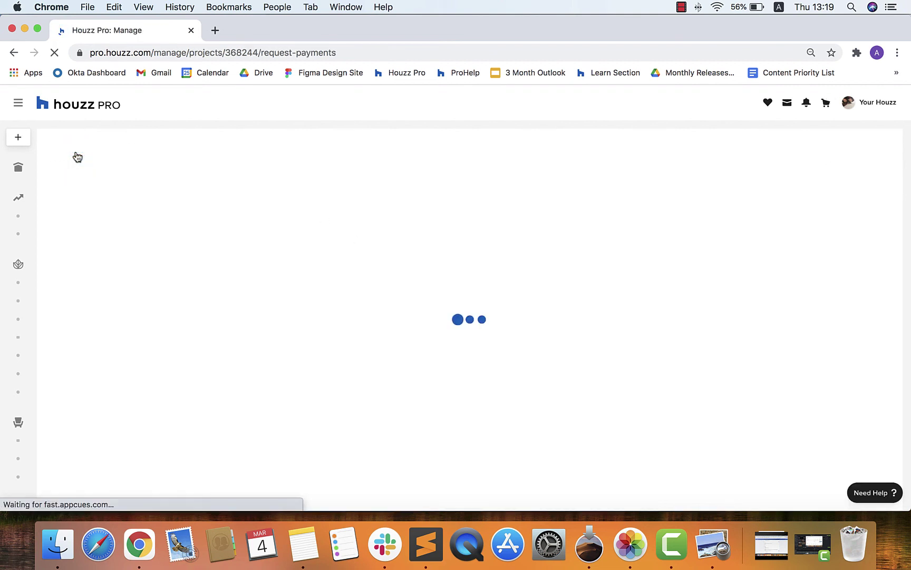
left_click(350, 193)
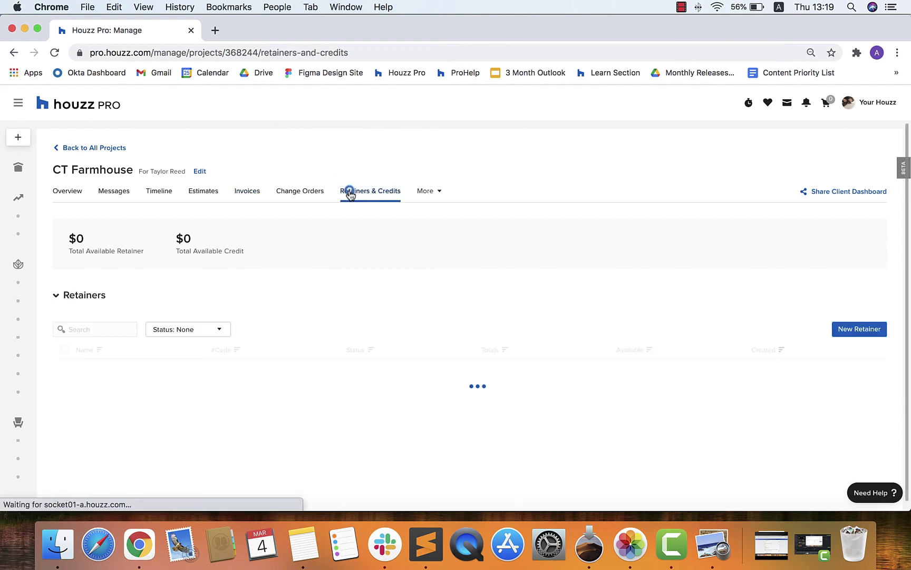
scroll(308, 272, "down", 2)
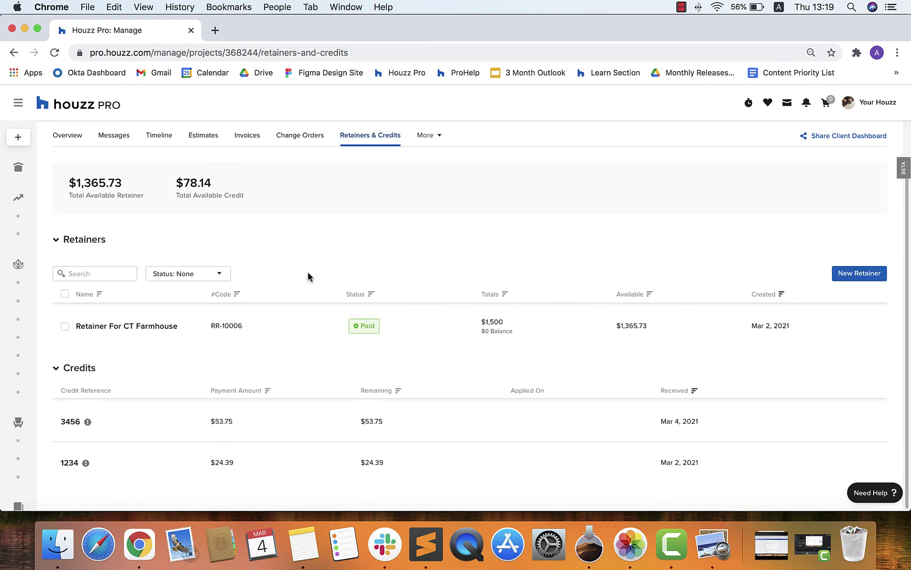
mouse_move(298, 421)
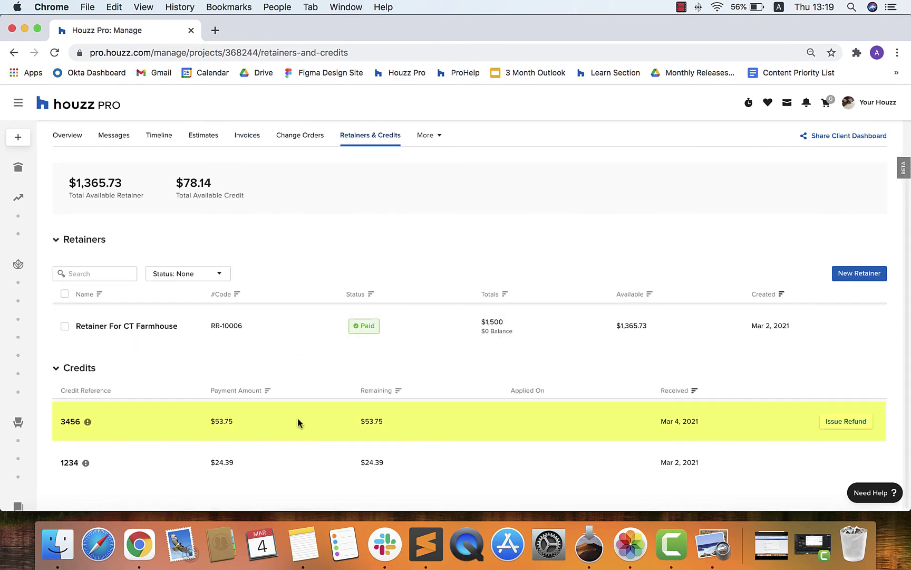